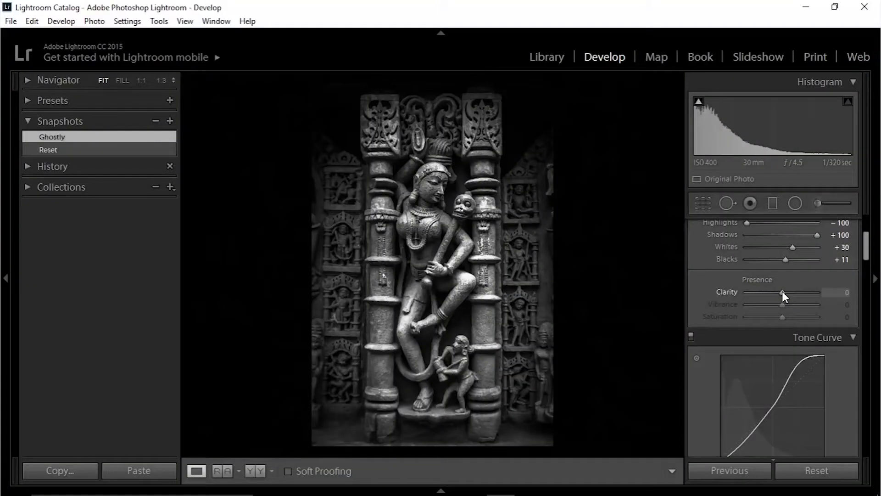
- Try a global Clarity of +100 on the photo, and reset it to its default
{"action": "left_click_drag", "start_coordinate": [781, 292], "coordinate": [832, 289]}
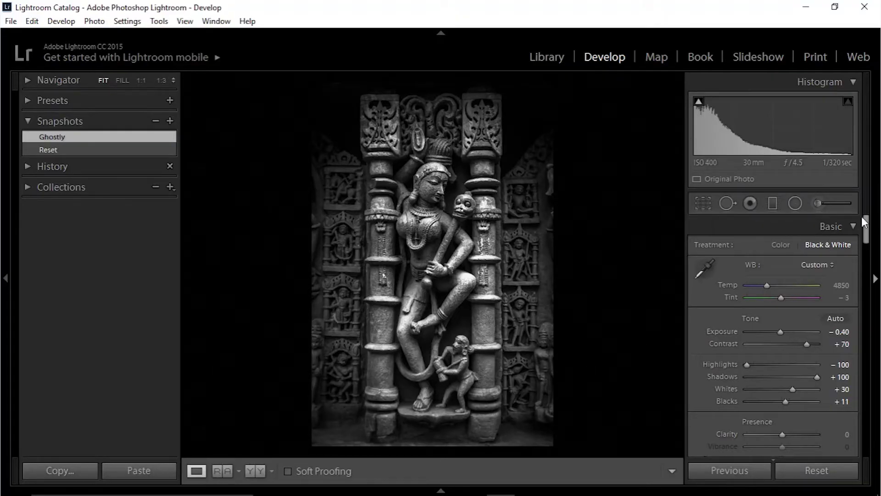
{"action": "left_click", "coordinate": [60, 151]}
{"action": "scroll", "coordinate": [829, 306], "scroll_direction": "down", "scroll_amount": 10}
{"action": "scroll", "coordinate": [828, 307], "scroll_direction": "up", "scroll_amount": 3}
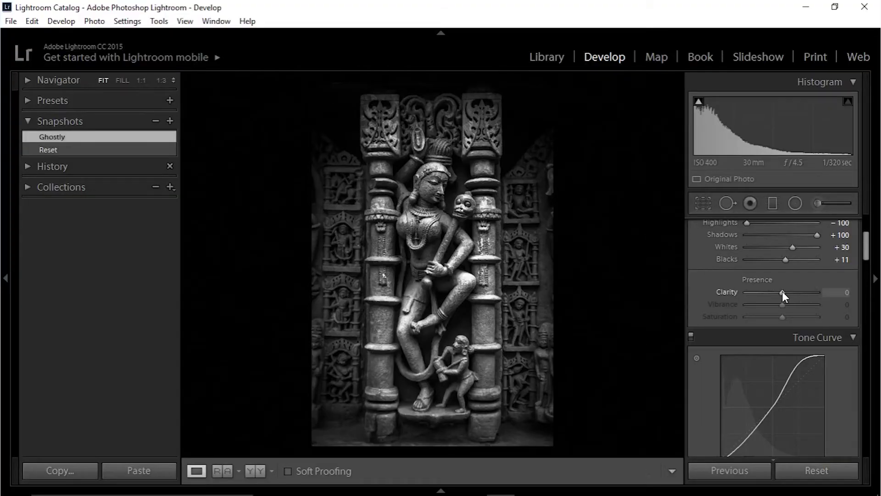
{"action": "left_click_drag", "start_coordinate": [782, 291], "coordinate": [832, 287]}
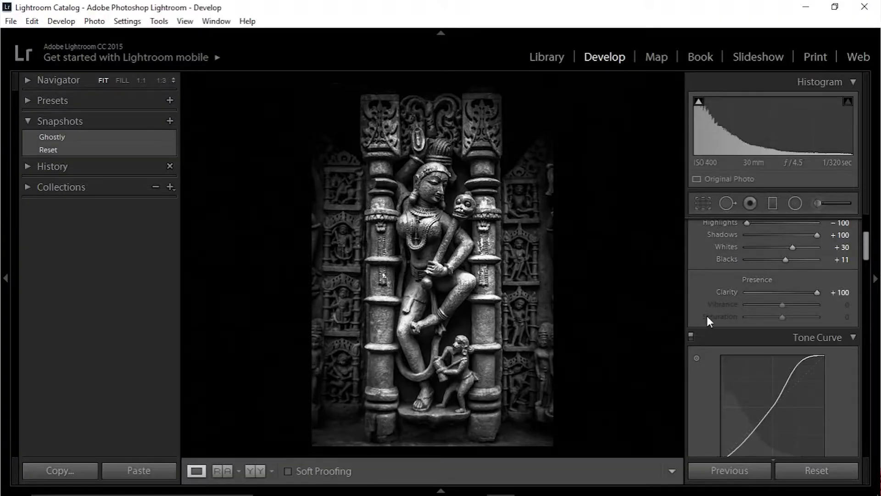
{"action": "double_click", "coordinate": [816, 292]}
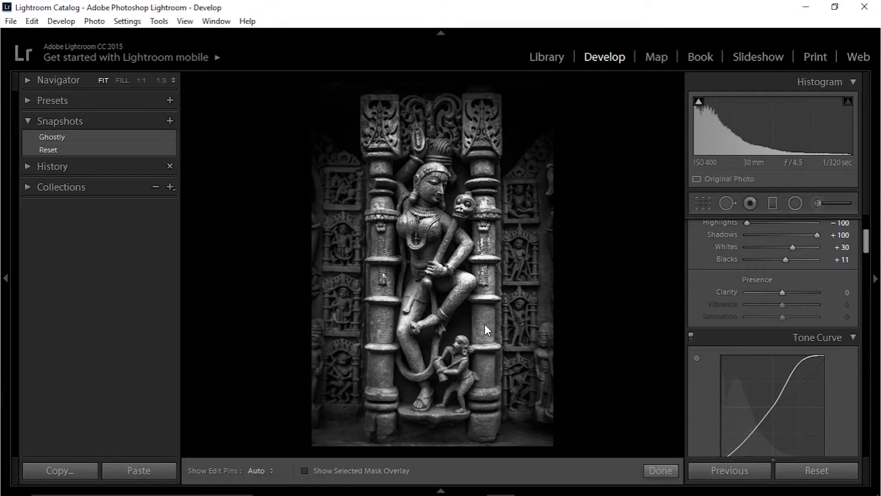
- Paint an Adjustment Brush mask over the statue and pillars using Exposure 2.00 and Clarity 100, and reset the mask's Exposure to 0
{"action": "key", "text": "k"}
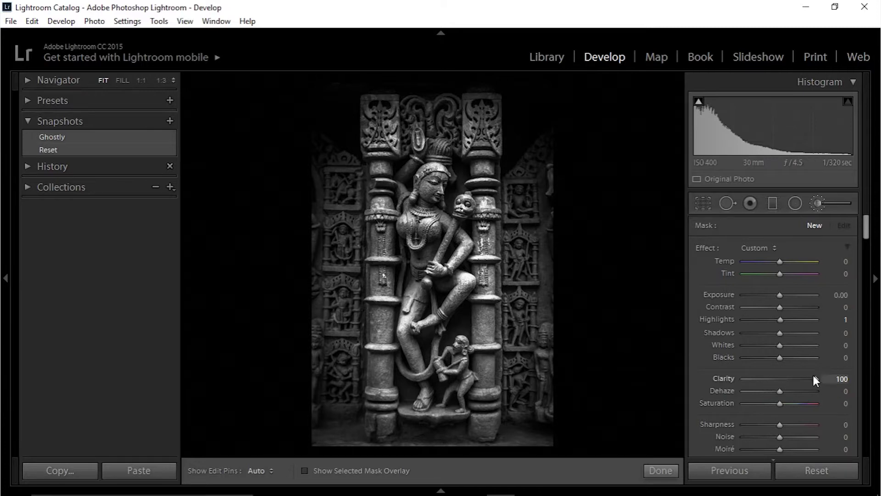
{"action": "left_click", "coordinate": [798, 295]}
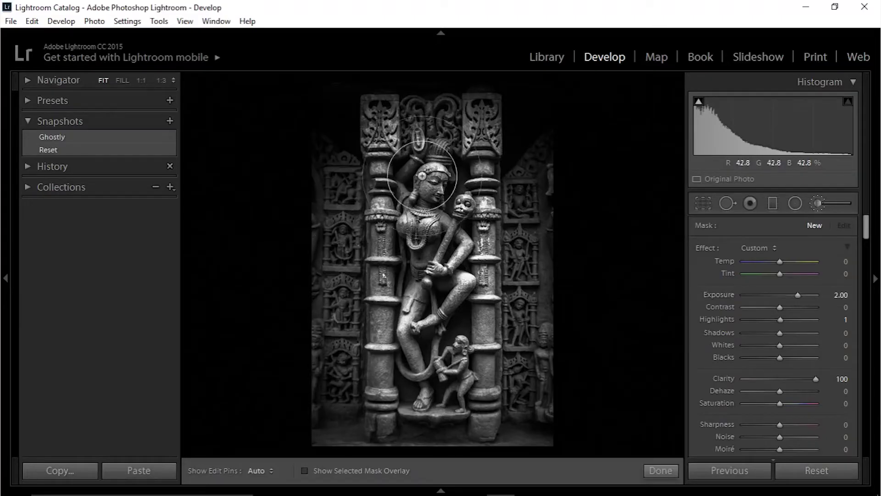
{"action": "left_click_drag", "start_coordinate": [423, 183], "coordinate": [404, 218]}
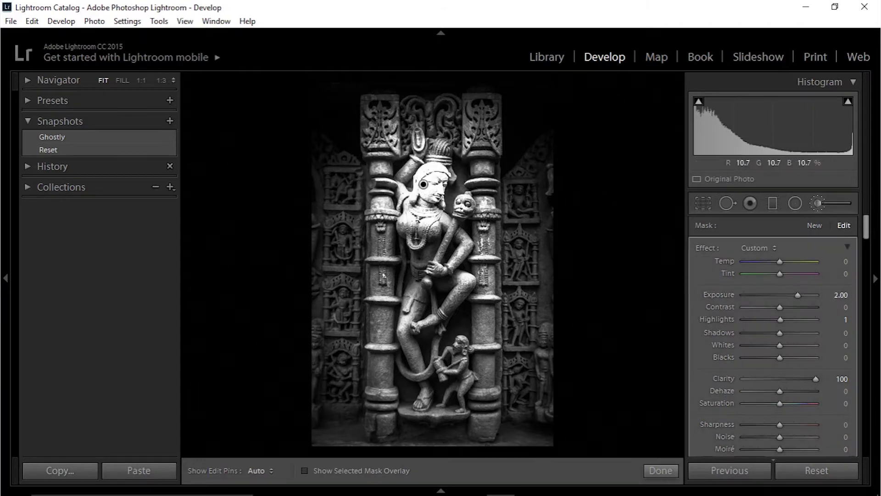
{"action": "key", "text": "h"}
{"action": "mouse_move", "coordinate": [447, 131]}
{"action": "left_mouse_down"}
{"action": "mouse_move", "coordinate": [453, 185]}
{"action": "mouse_move", "coordinate": [415, 236]}
{"action": "mouse_move", "coordinate": [452, 383]}
{"action": "left_mouse_up"}
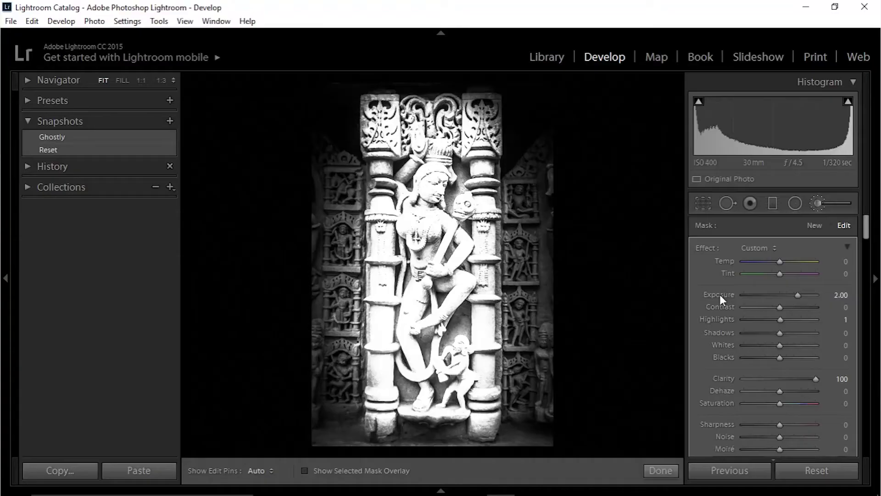
{"action": "double_click", "coordinate": [720, 299]}
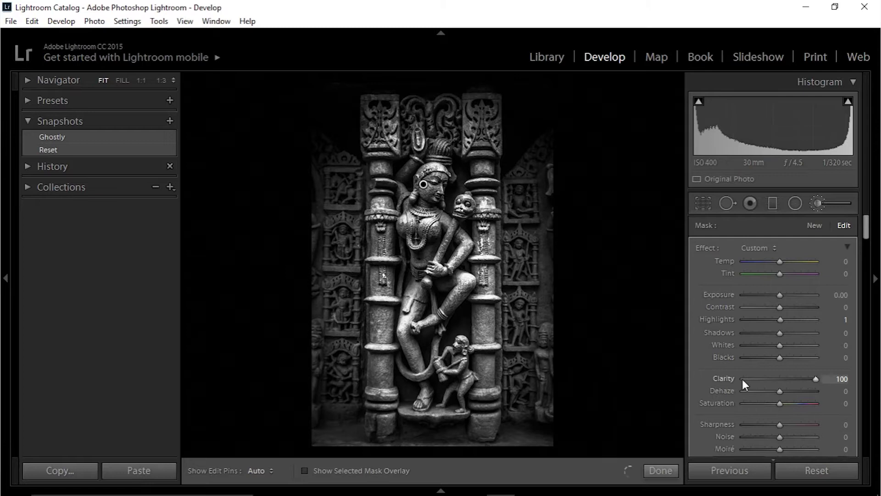
- Compare the photo with the brush adjustments switched off and on
{"action": "left_click_drag", "start_coordinate": [866, 224], "coordinate": [867, 239]}
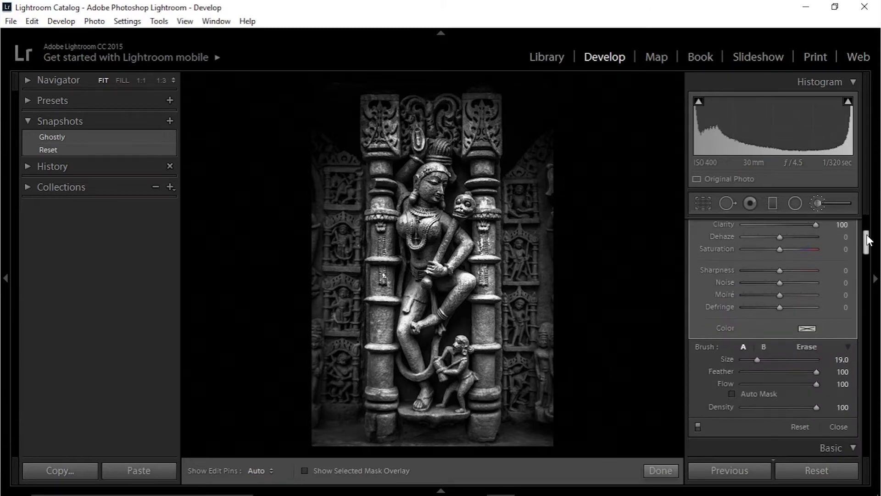
{"action": "left_click", "coordinate": [697, 426]}
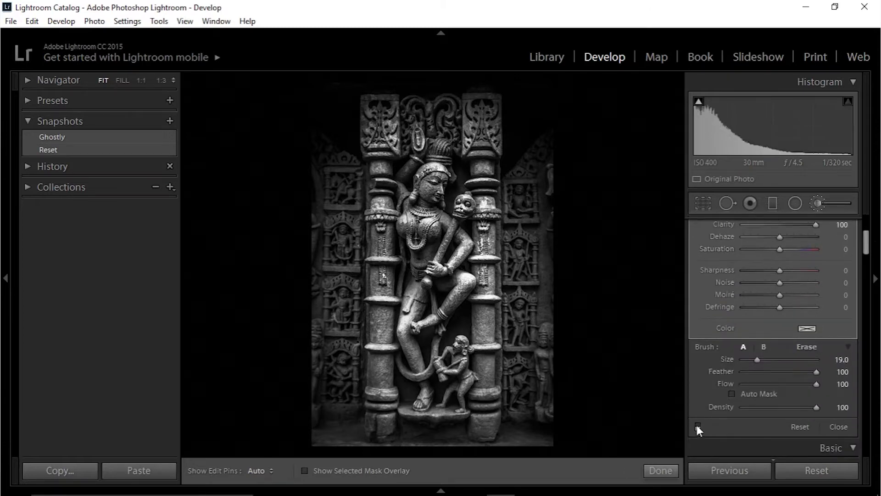
{"action": "left_click", "coordinate": [696, 426]}
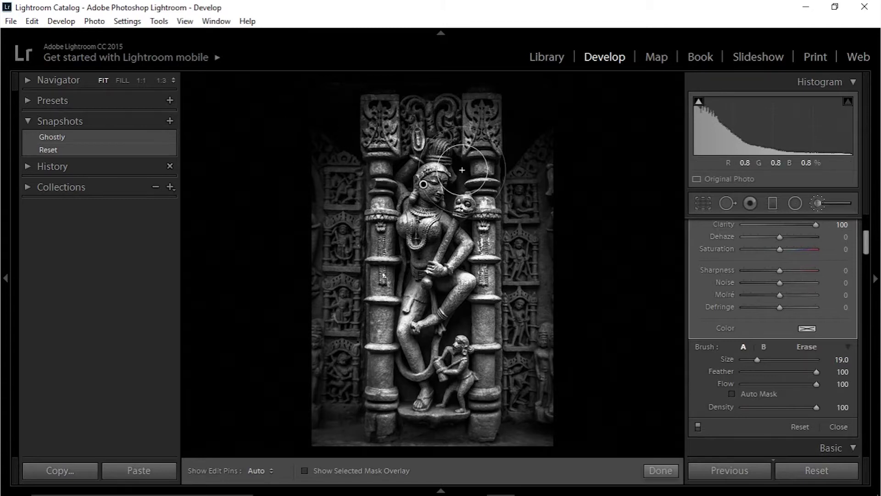
- Set the brush mask's Blacks to 5 and Shadows to 100, and compare the photo with and without the brush effect
{"action": "left_click_drag", "start_coordinate": [865, 248], "coordinate": [865, 237]}
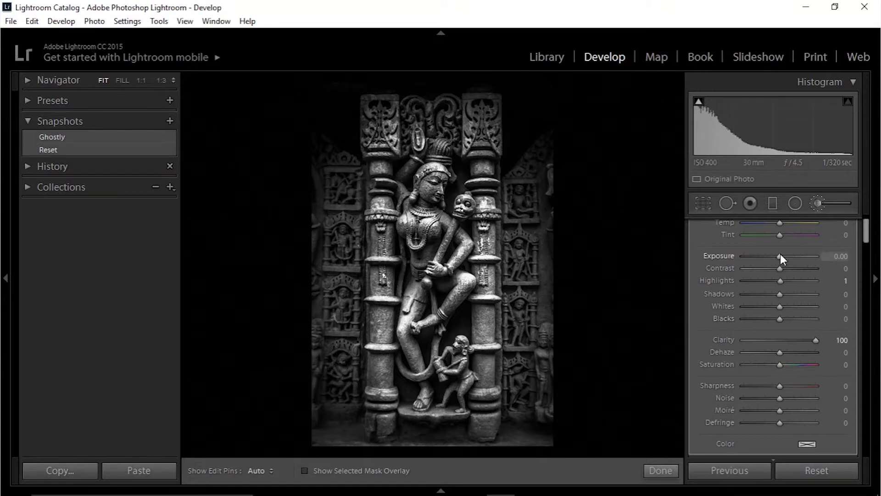
{"action": "mouse_move", "coordinate": [779, 317]}
{"action": "left_mouse_down"}
{"action": "mouse_move", "coordinate": [811, 314]}
{"action": "mouse_move", "coordinate": [782, 319]}
{"action": "left_mouse_up"}
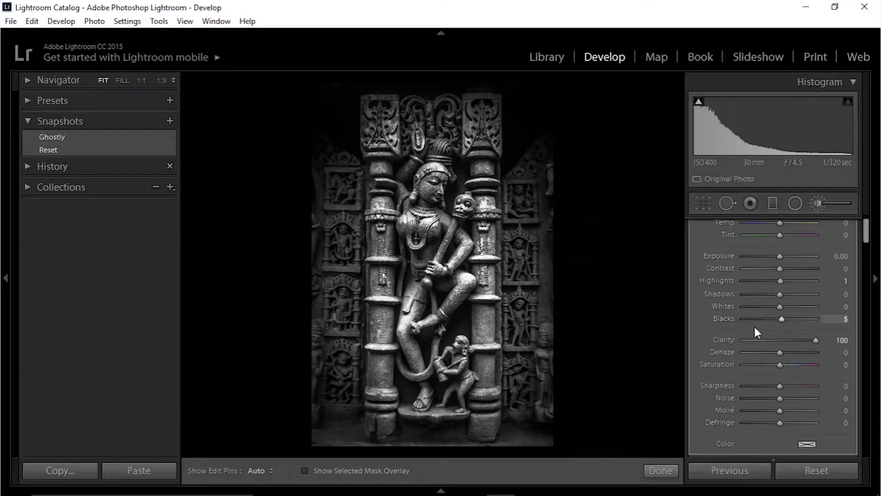
{"action": "left_click_drag", "start_coordinate": [780, 294], "coordinate": [842, 295]}
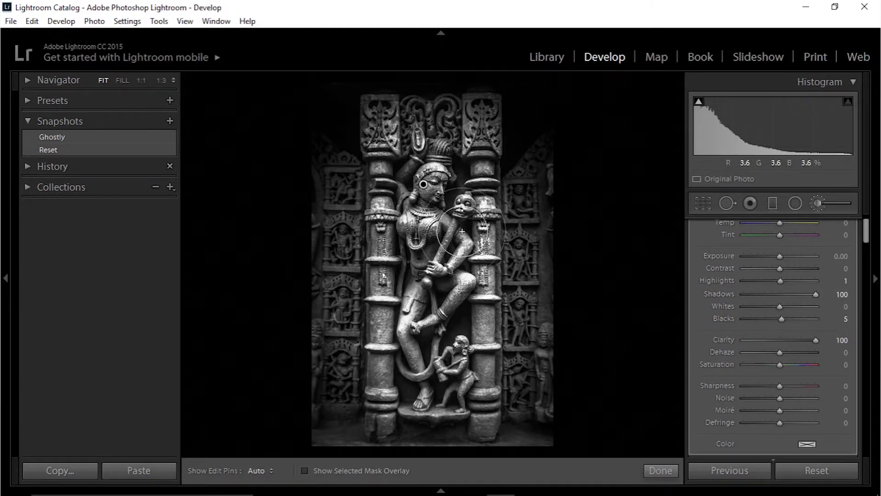
{"action": "scroll", "coordinate": [712, 416], "scroll_direction": "down", "scroll_amount": 3}
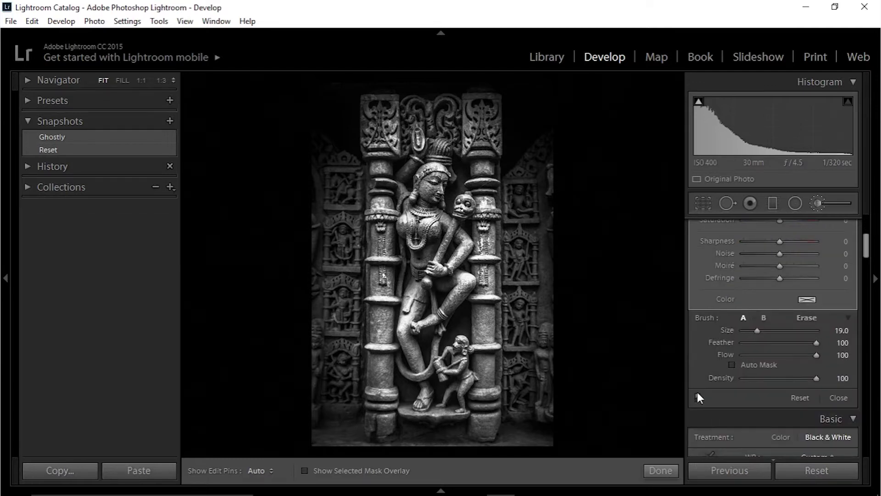
{"action": "left_click", "coordinate": [697, 396]}
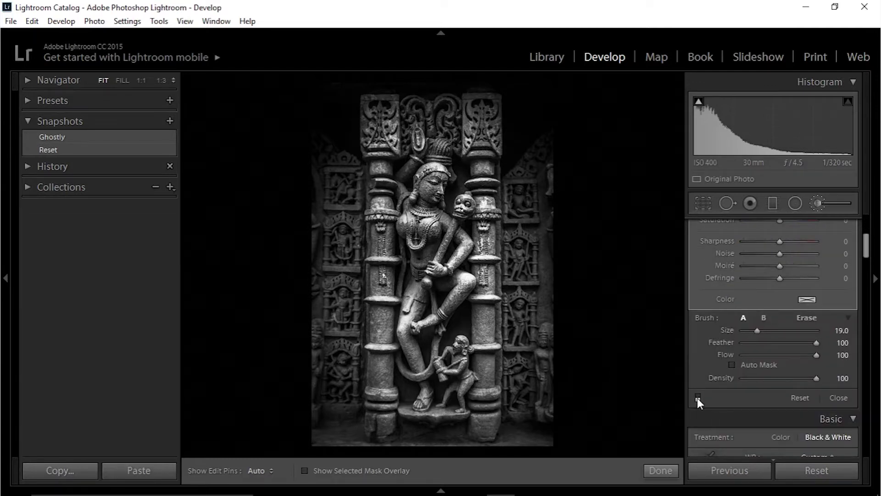
{"action": "left_click", "coordinate": [697, 396]}
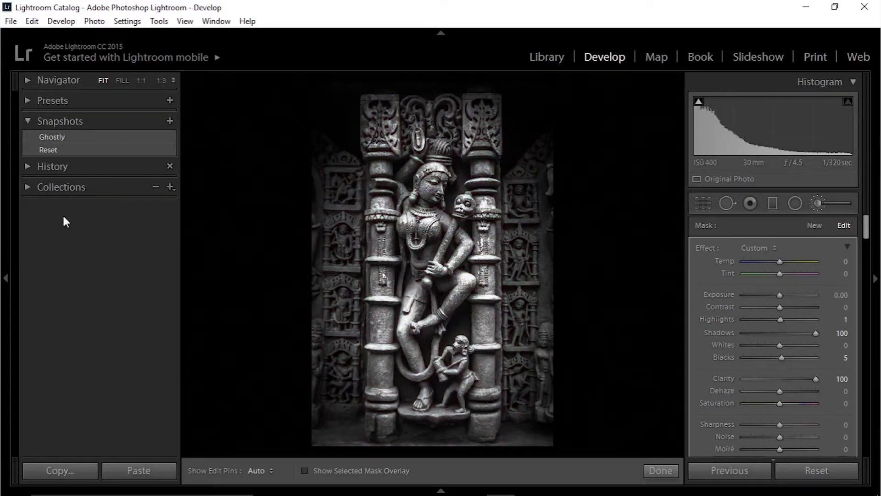
- Duplicate the brush adjustment, and on the copy reset Shadows and Blacks to 0 and set Clarity to 50
{"action": "right_click", "coordinate": [423, 188]}
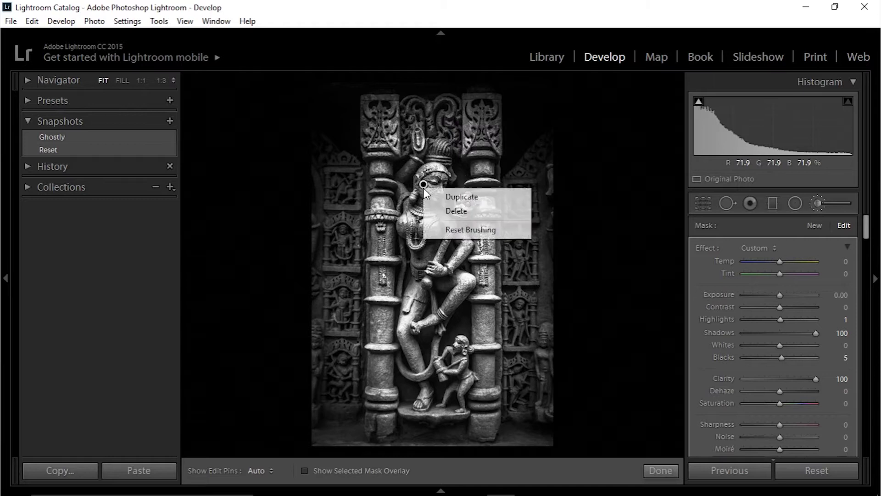
{"action": "left_click", "coordinate": [459, 197]}
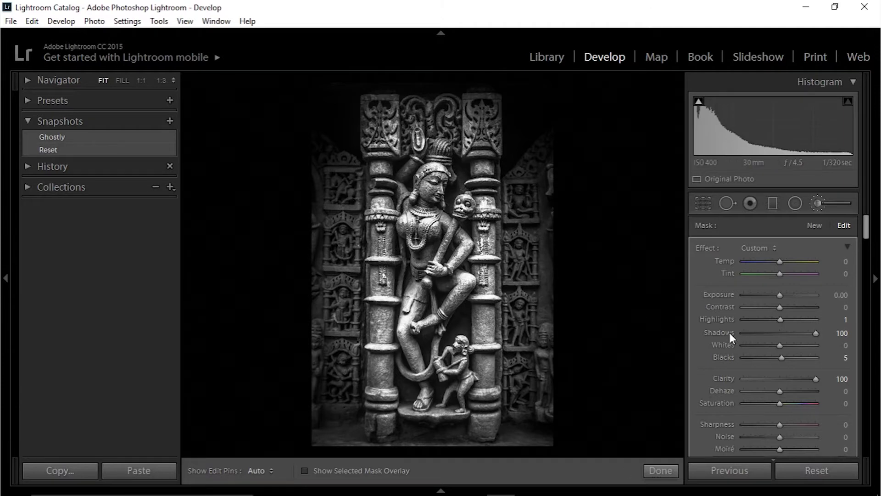
{"action": "double_click", "coordinate": [731, 356]}
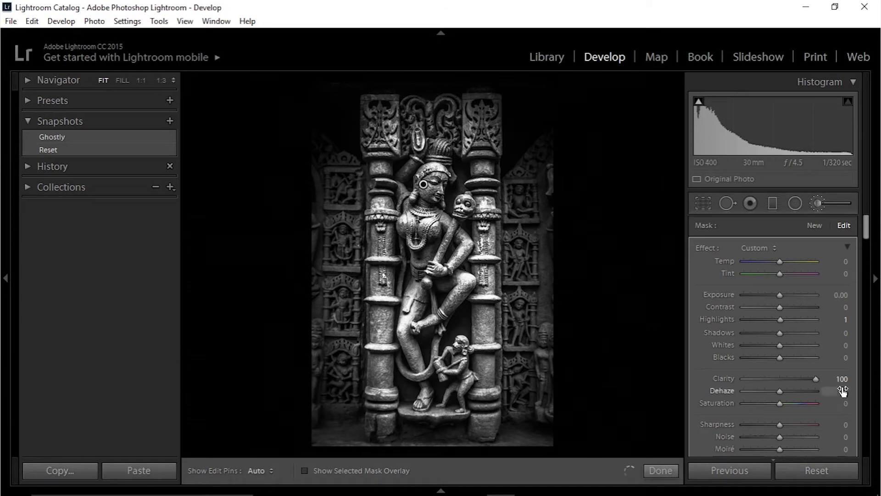
{"action": "left_click", "coordinate": [778, 378]}
{"action": "left_click_drag", "start_coordinate": [780, 378], "coordinate": [797, 379]}
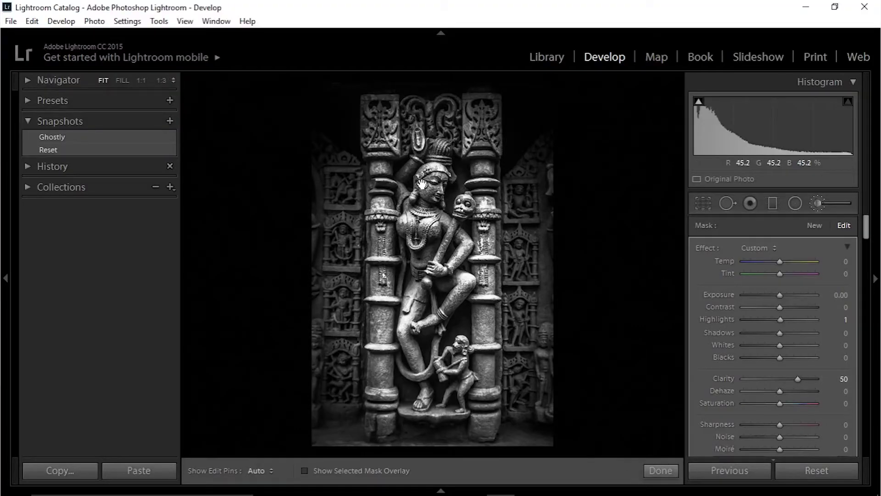
- Duplicate the Clarity 50 brush adjustment and close the Adjustment Brush
{"action": "right_click", "coordinate": [423, 185]}
{"action": "left_click", "coordinate": [454, 192]}
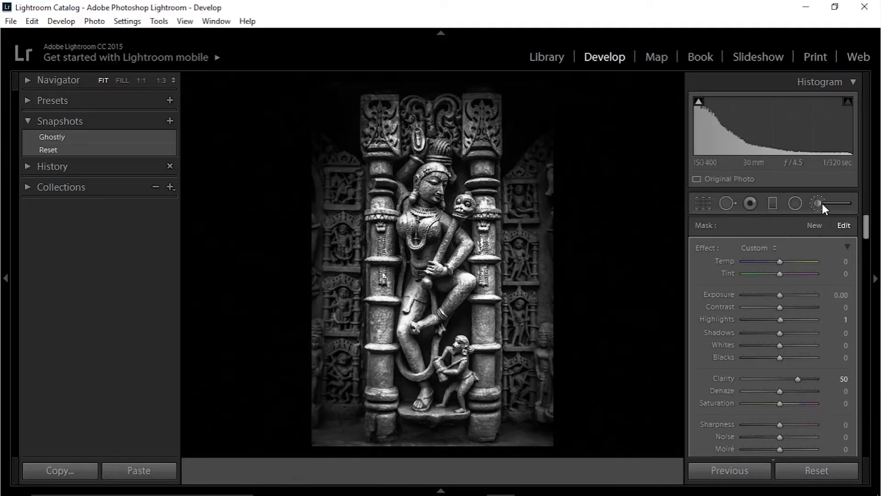
{"action": "key", "text": "k"}
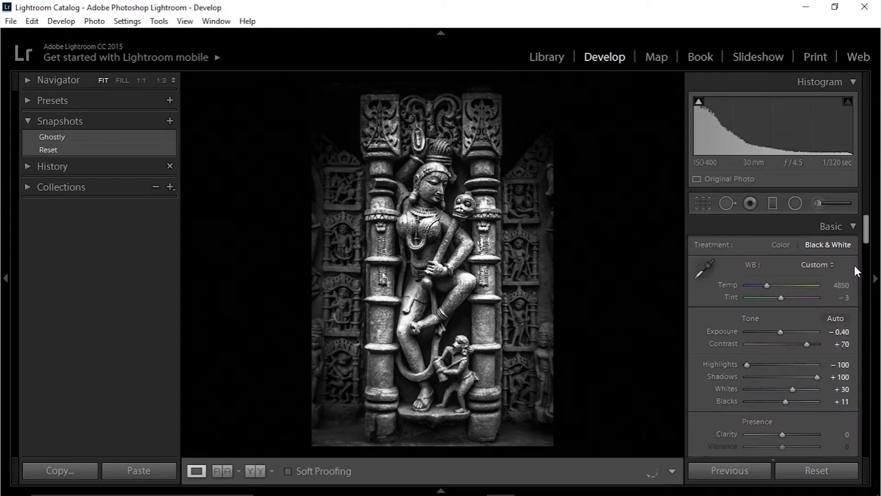
- Set the photo's global Clarity to +38
{"action": "left_click_drag", "start_coordinate": [867, 235], "coordinate": [867, 254]}
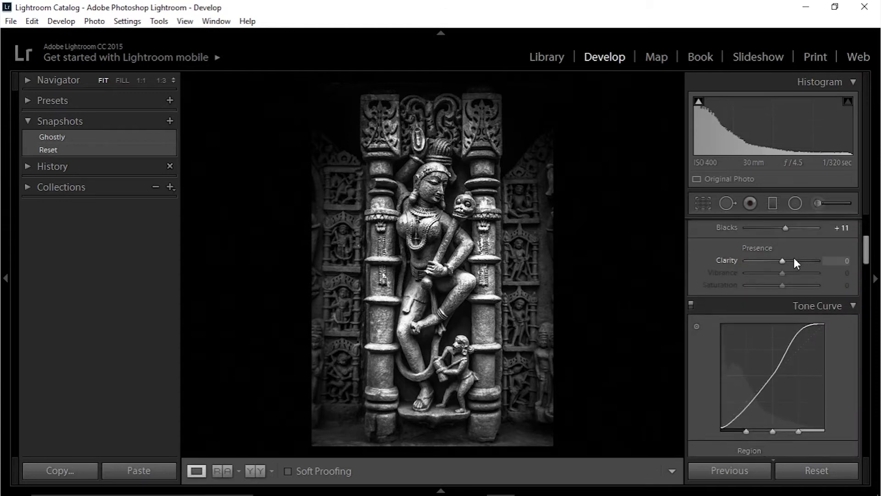
{"action": "mouse_move", "coordinate": [782, 259]}
{"action": "left_mouse_down"}
{"action": "mouse_move", "coordinate": [807, 256]}
{"action": "mouse_move", "coordinate": [795, 258]}
{"action": "left_mouse_up"}
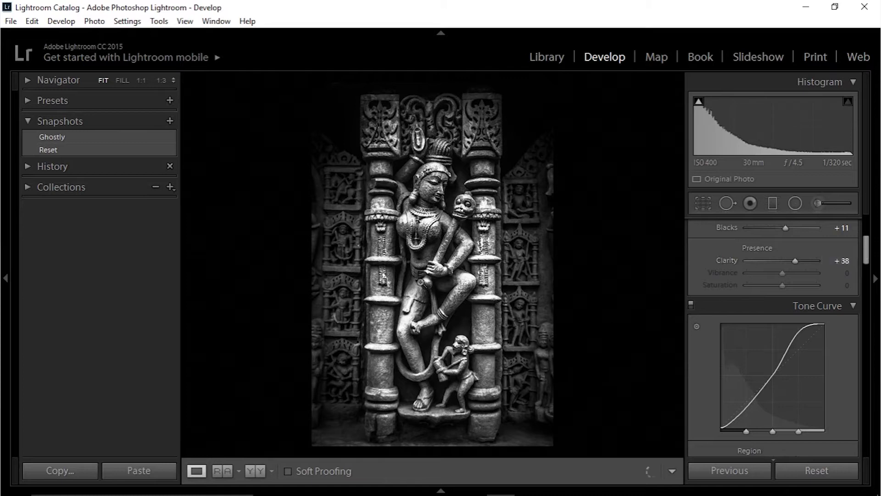
- Add a new Adjustment Brush mask on the statue starting at the face with Exposure 0 and Clarity 100, and toggle the edit pins' visibility
{"action": "left_click", "coordinate": [817, 204]}
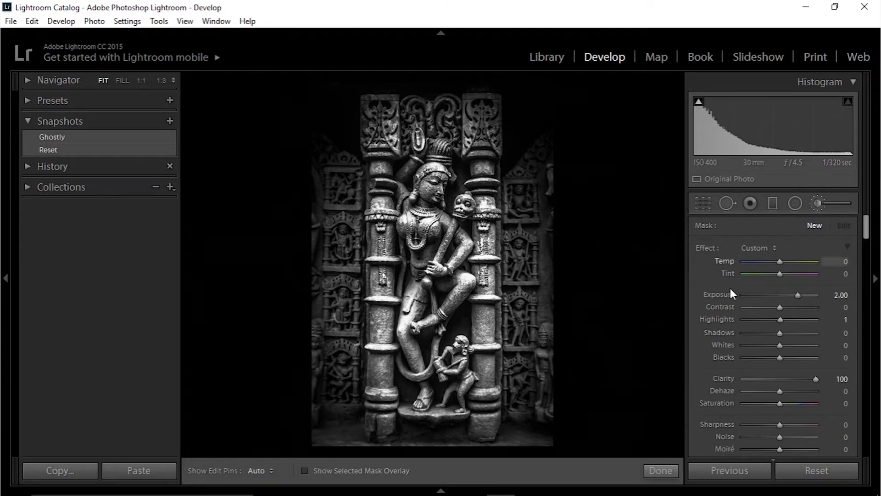
{"action": "double_click", "coordinate": [714, 295]}
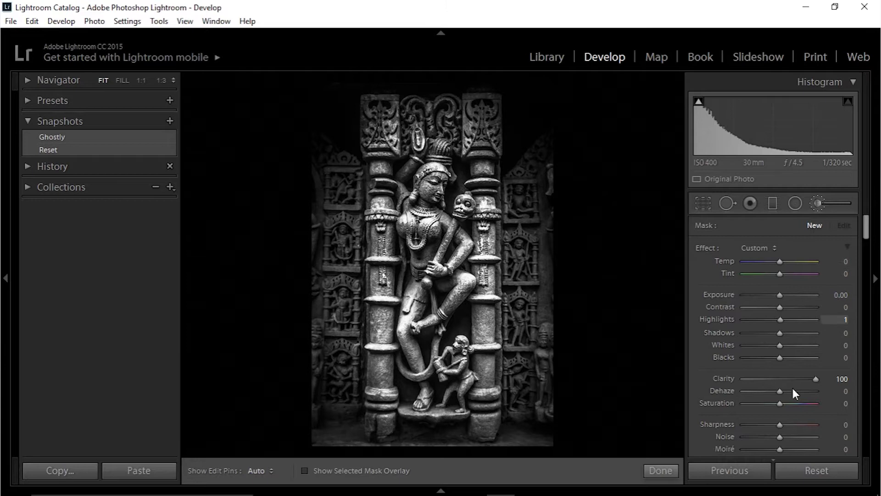
{"action": "left_click", "coordinate": [438, 177]}
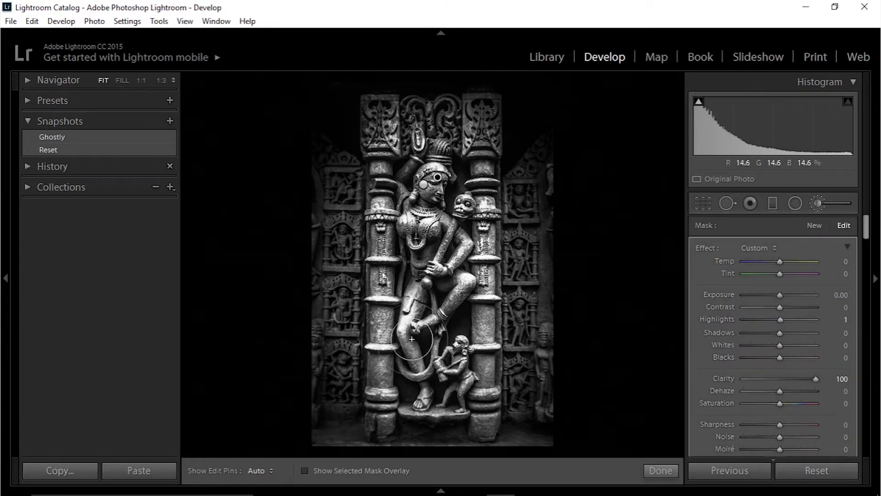
{"action": "key", "text": "h"}
{"action": "key", "text": "h"}
{"action": "key", "text": "h"}
{"action": "key", "text": "h"}
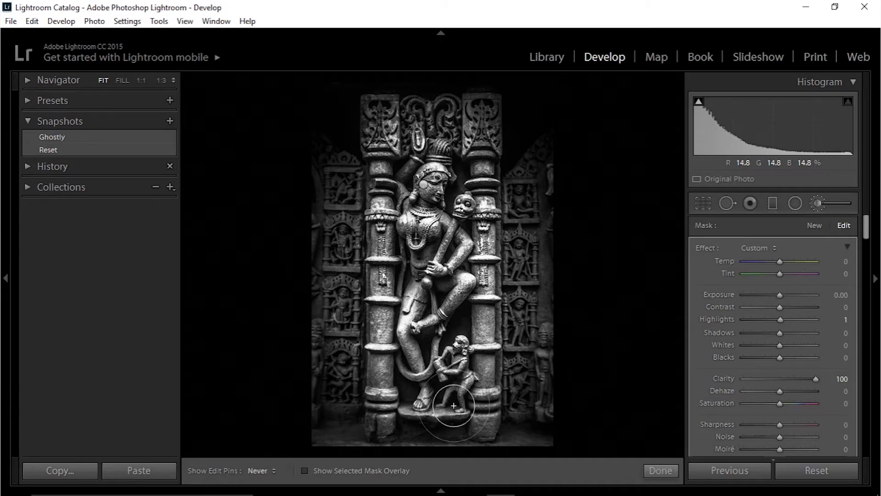
- Zoom in to 1:3 and examine the stone texture on the pillar and neighbouring carvings
{"action": "key", "text": "z"}
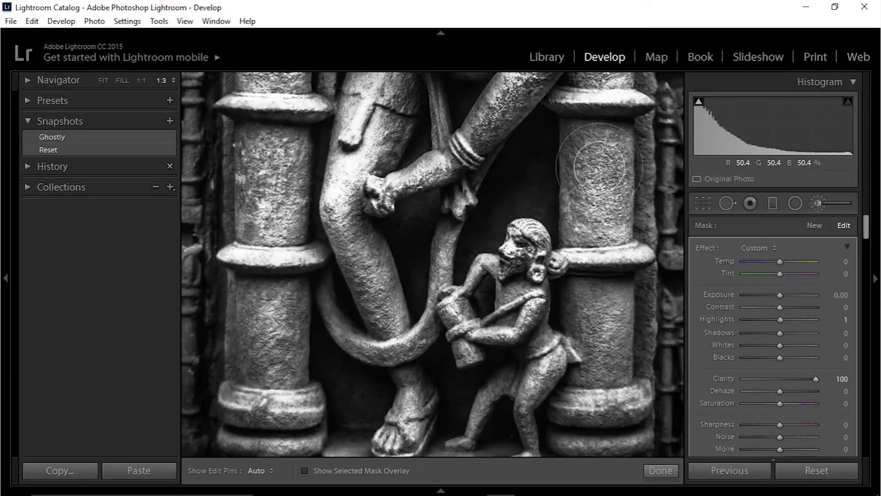
{"action": "left_click_drag", "start_coordinate": [599, 166], "coordinate": [433, 281]}
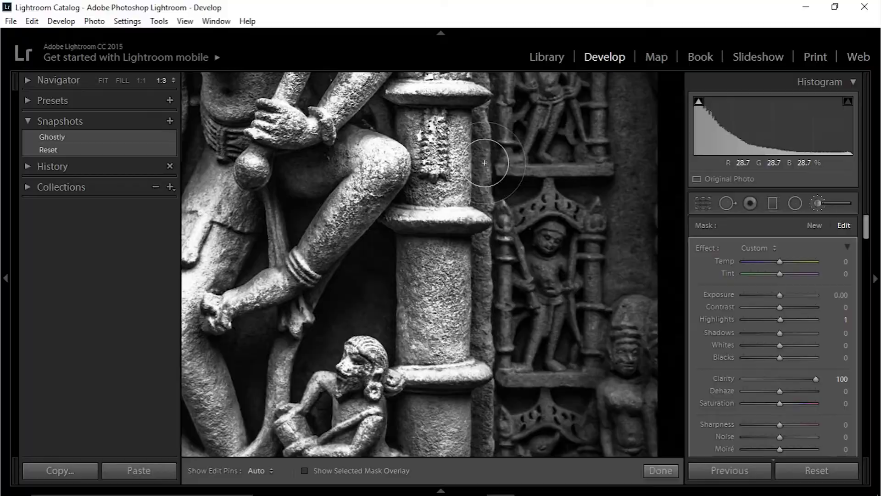
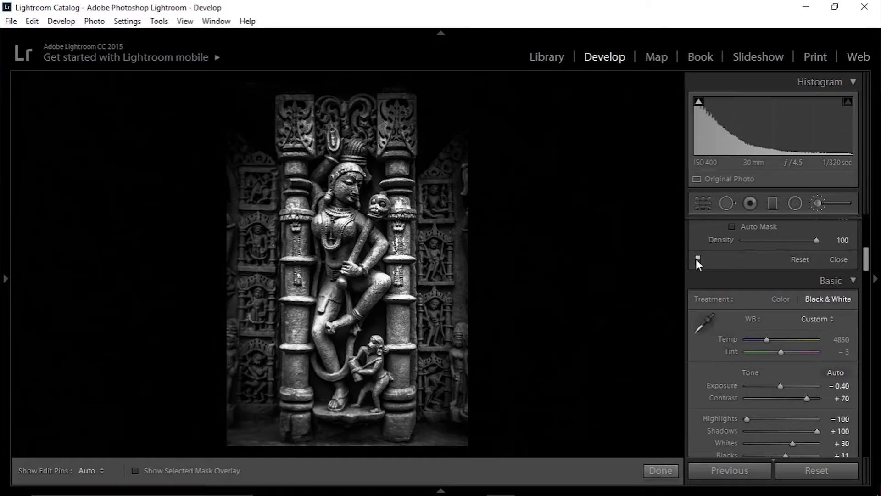
- Toggle the brush effect to compare it, close the Adjustment Brush, and show the photo's Before version
{"action": "left_click", "coordinate": [697, 258]}
{"action": "left_click", "coordinate": [837, 209]}
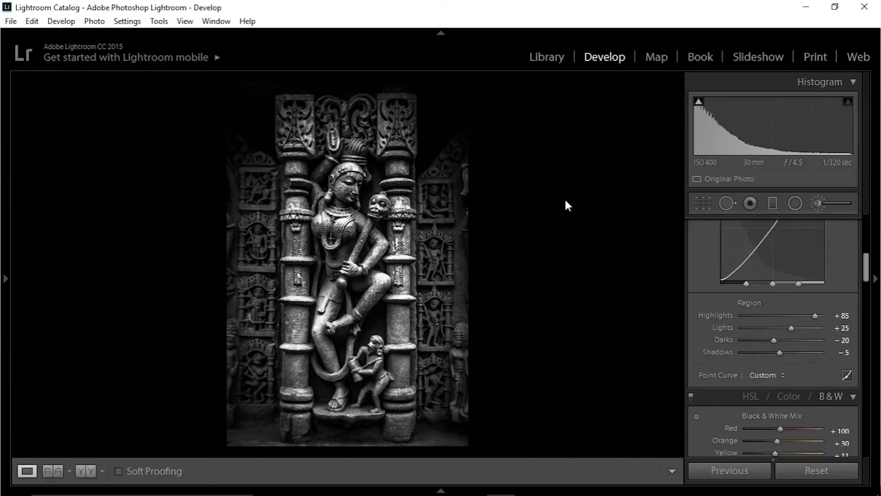
{"action": "key", "text": "backslash"}
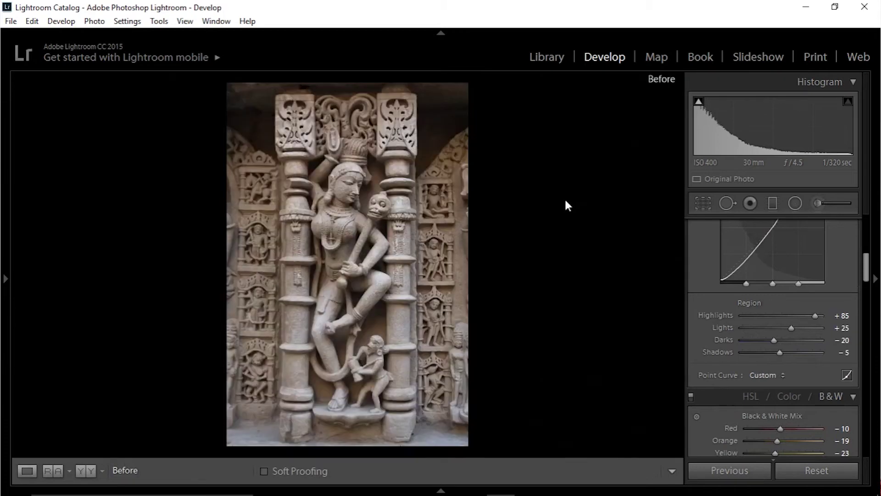
- Return the statue photo from its Before version to the edited version
{"action": "key", "text": "backslash"}
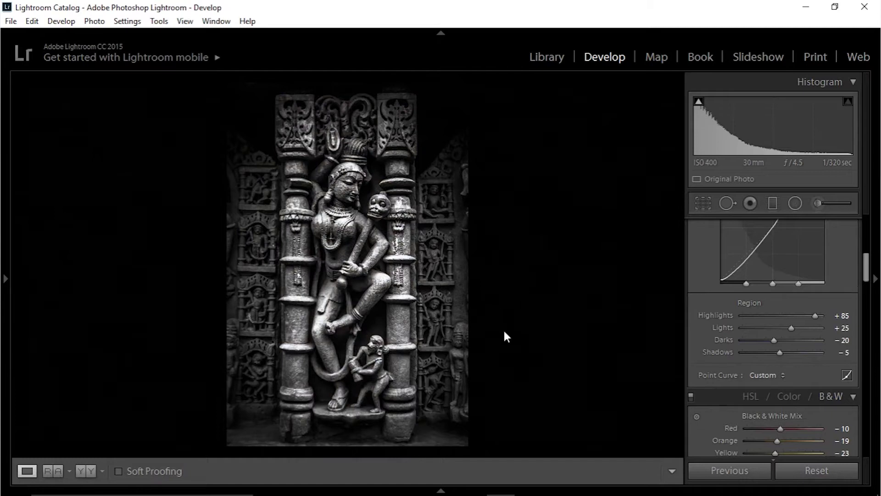
{"action": "right_click", "coordinate": [560, 136]}
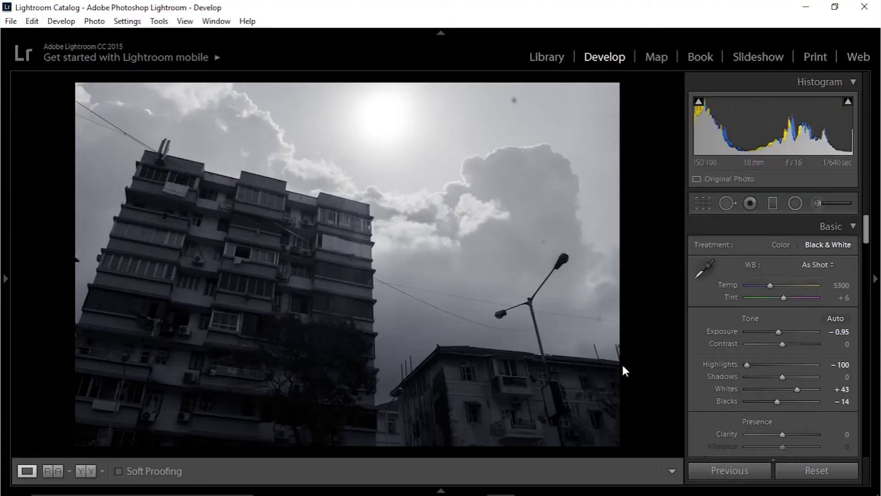
- Try Exposure +10.00 and global Clarity +94 on the apartment building photo, undoing or resetting each change
{"action": "left_click_drag", "start_coordinate": [778, 332], "coordinate": [823, 333]}
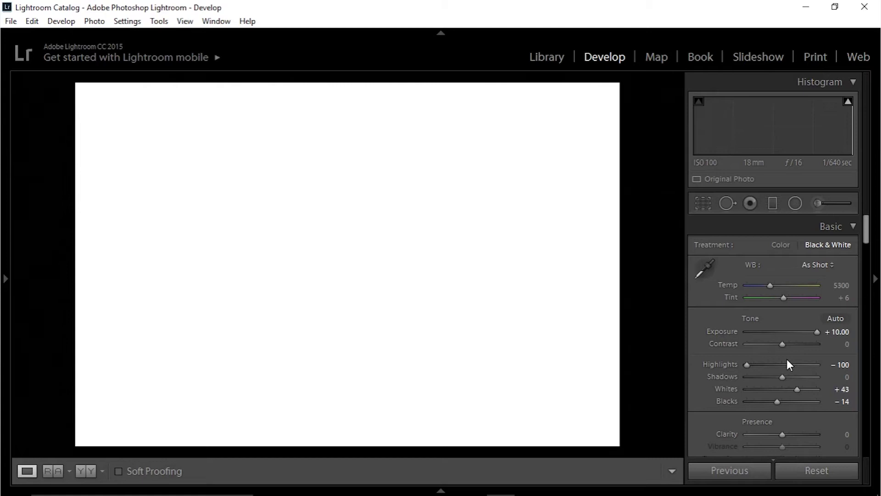
{"action": "key", "text": "ctrl+z"}
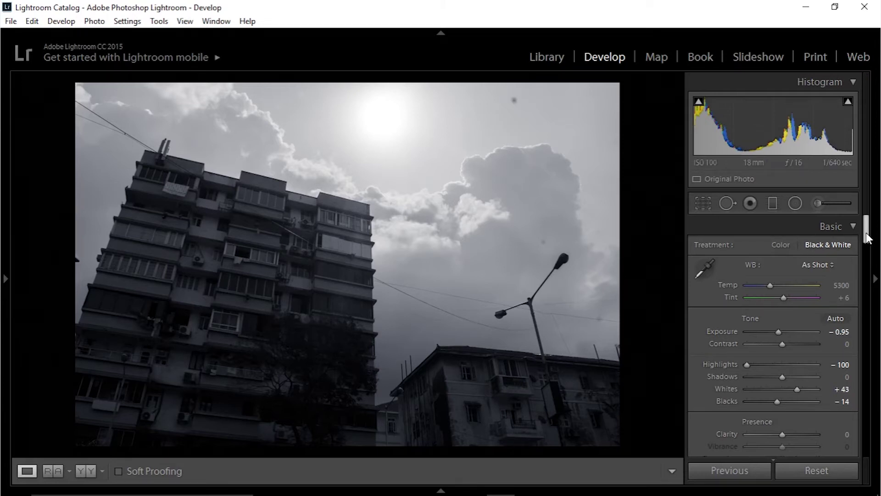
{"action": "left_click_drag", "start_coordinate": [867, 236], "coordinate": [866, 255]}
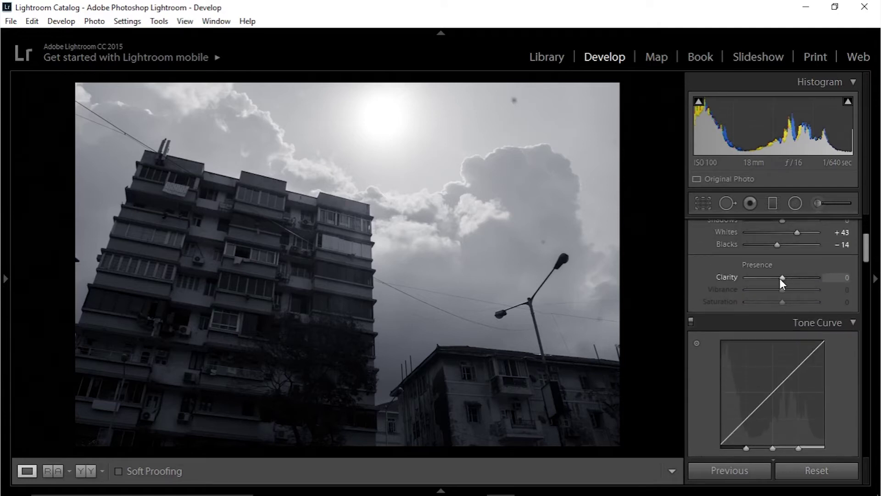
{"action": "left_click_drag", "start_coordinate": [781, 277], "coordinate": [814, 281]}
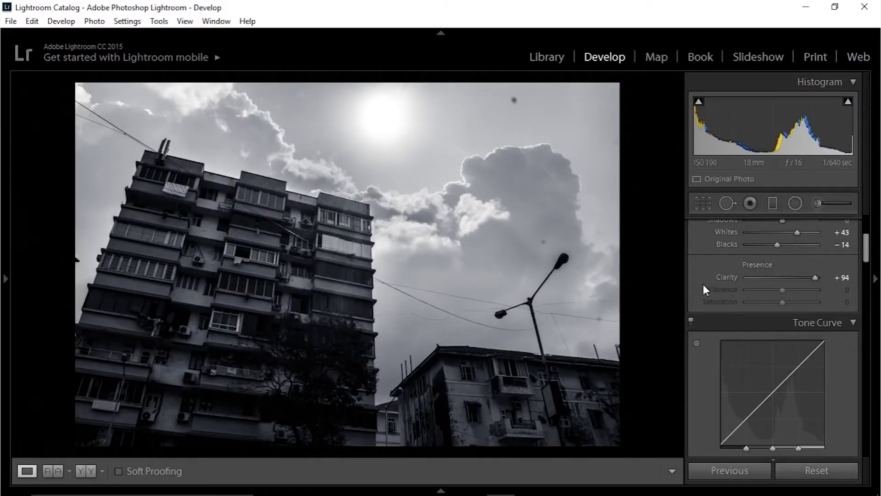
{"action": "double_click", "coordinate": [723, 278]}
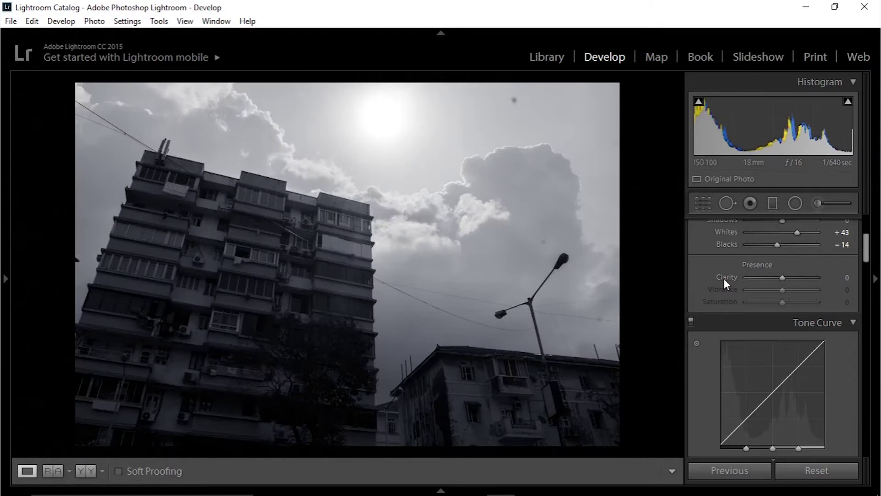
- Try global Clarity at +100 and at +91, inspecting the sky around the street lamp up close, and reset Clarity to 0
{"action": "left_click_drag", "start_coordinate": [791, 278], "coordinate": [821, 278]}
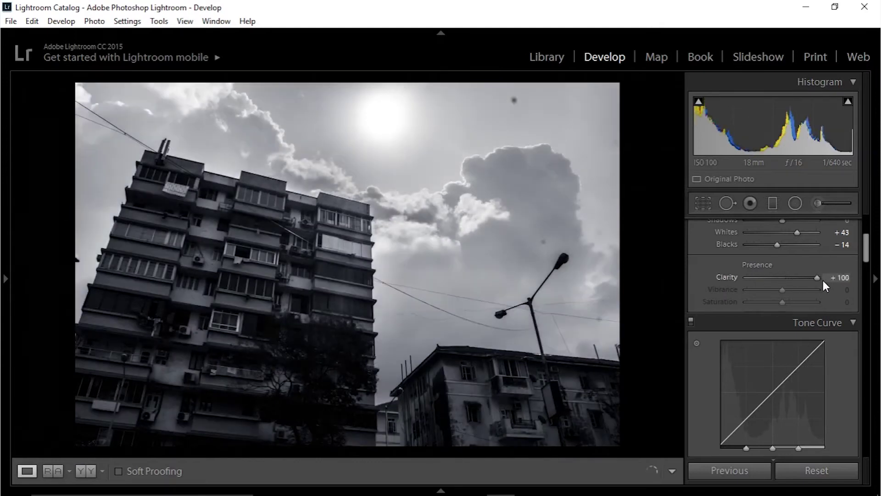
{"action": "left_click_drag", "start_coordinate": [552, 250], "coordinate": [424, 287]}
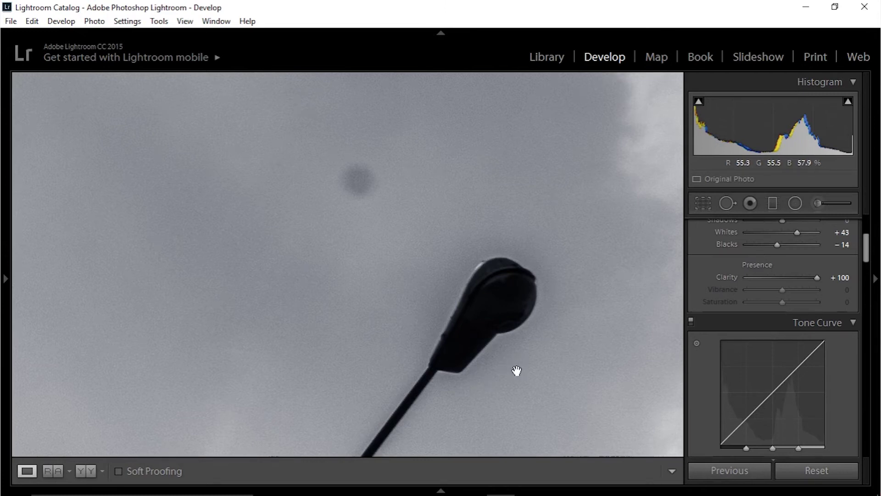
{"action": "left_click", "coordinate": [501, 346]}
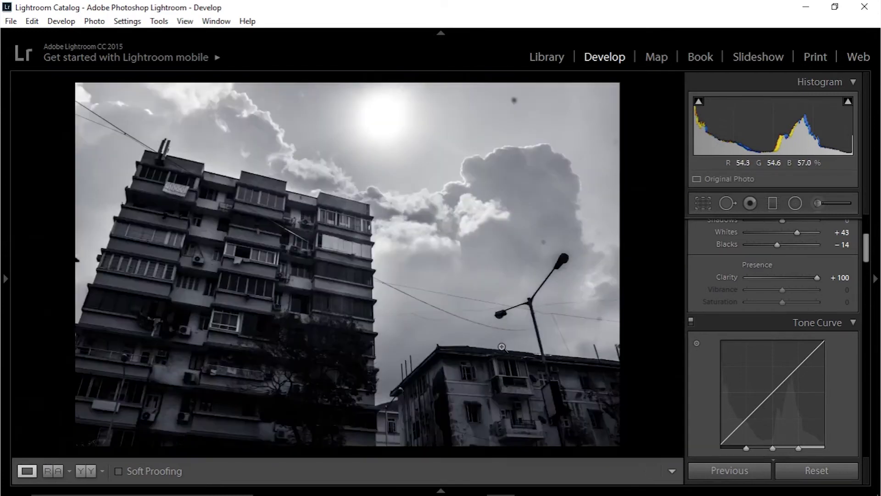
{"action": "double_click", "coordinate": [731, 276]}
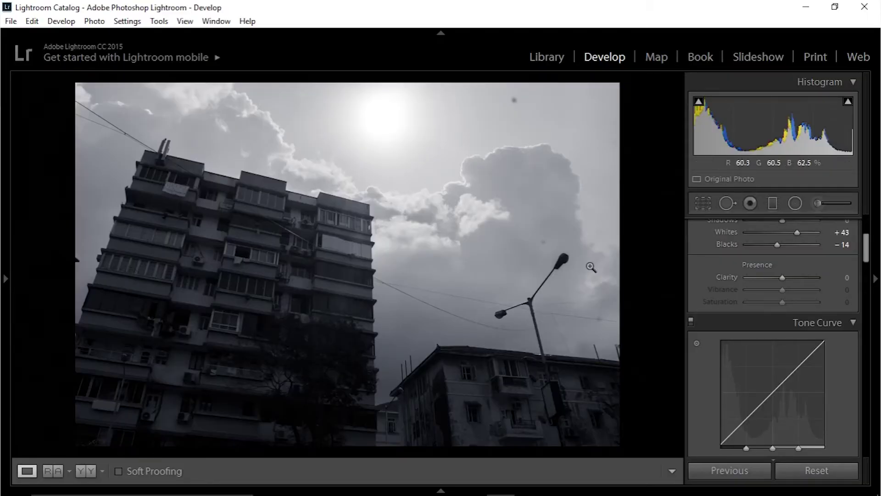
{"action": "left_click_drag", "start_coordinate": [789, 278], "coordinate": [817, 286]}
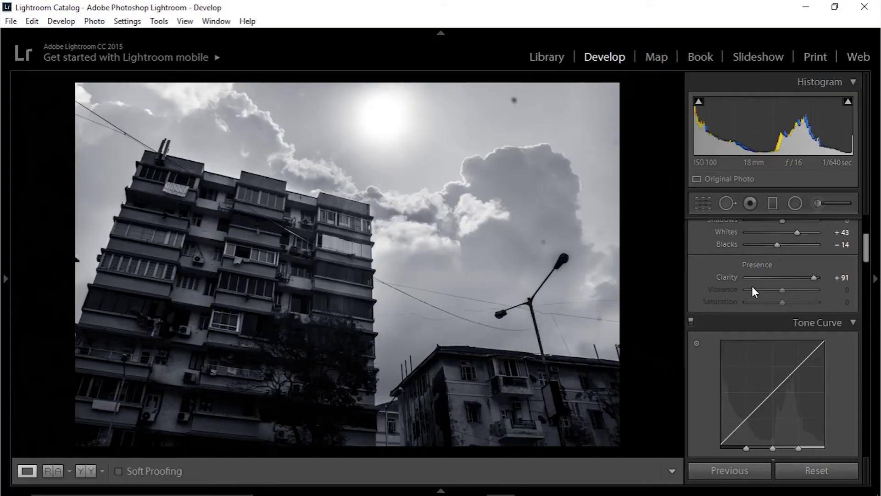
{"action": "double_click", "coordinate": [725, 277]}
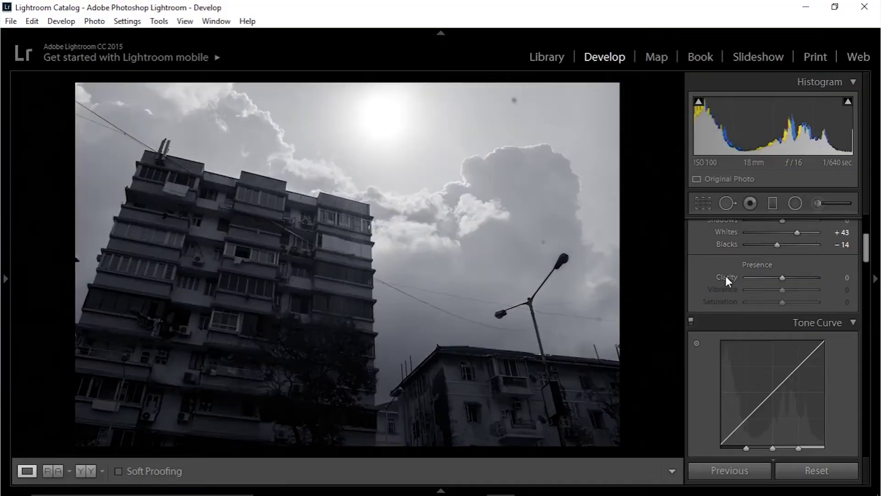
- Paint a new Adjustment Brush mask with Clarity 100 over the clouds and the apartment building, toggling the edit pins' visibility along the way
{"action": "left_click", "coordinate": [826, 202]}
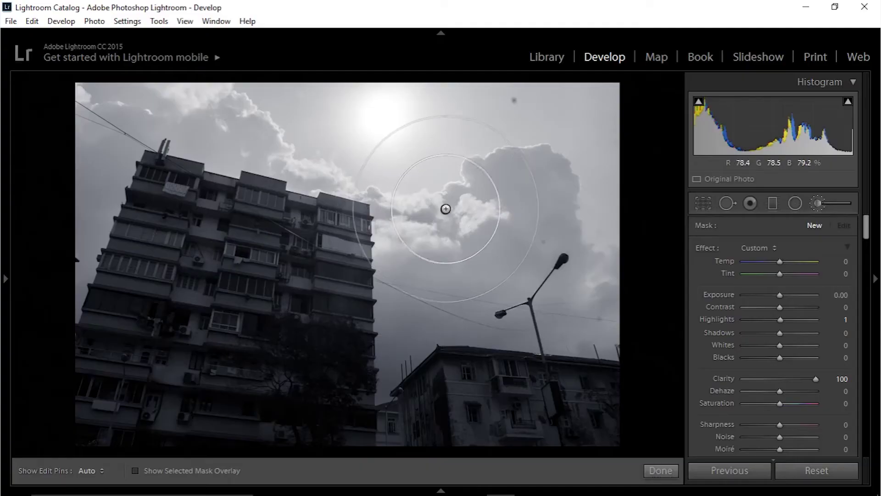
{"action": "left_click_drag", "start_coordinate": [446, 209], "coordinate": [455, 207]}
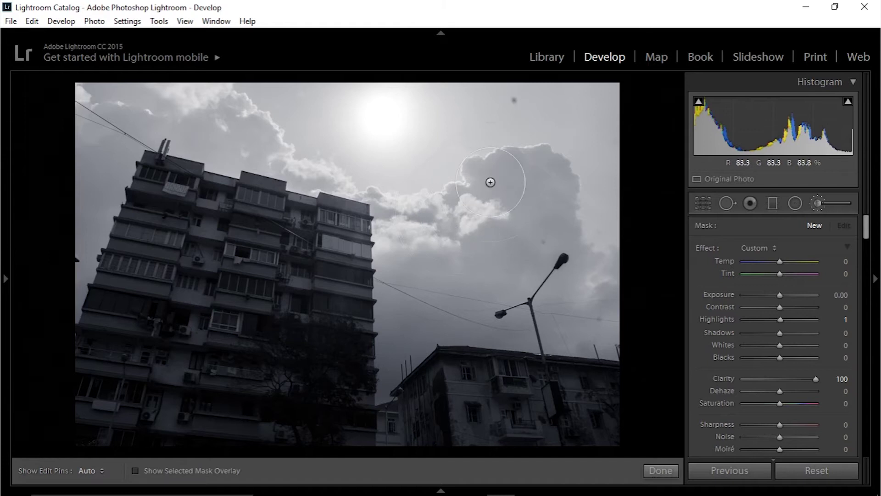
{"action": "key", "text": "h"}
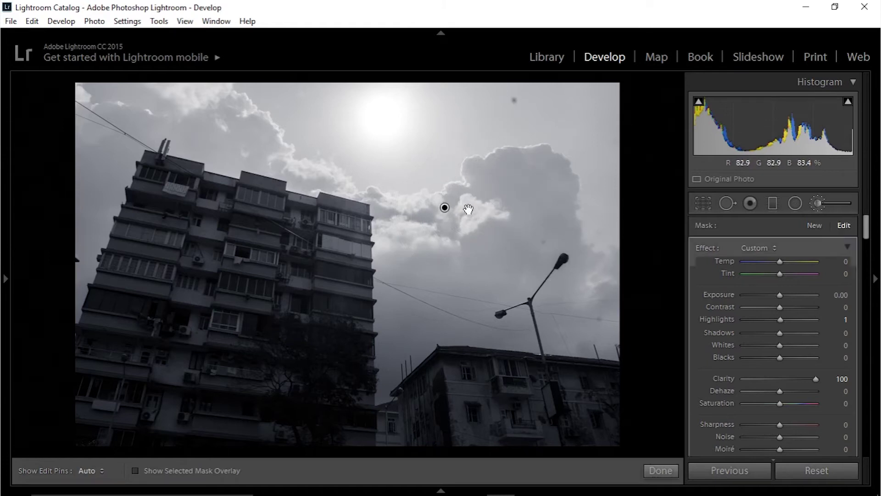
{"action": "left_click", "coordinate": [468, 208]}
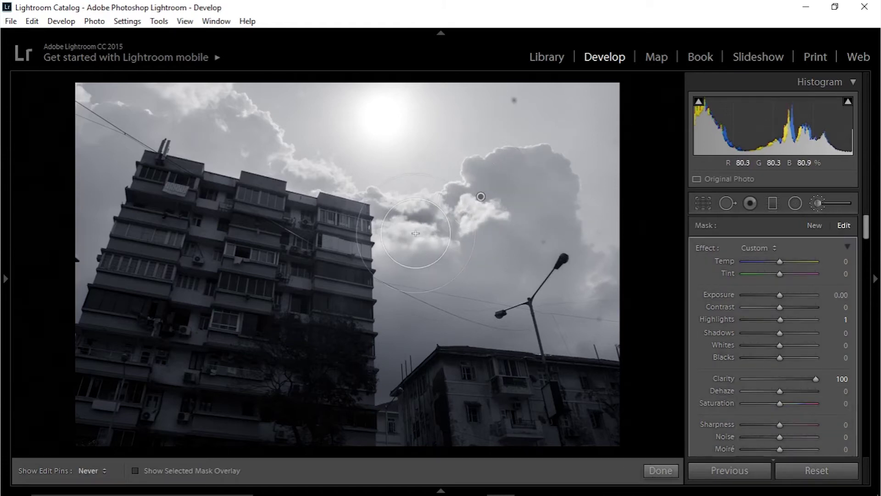
{"action": "key", "text": "h"}
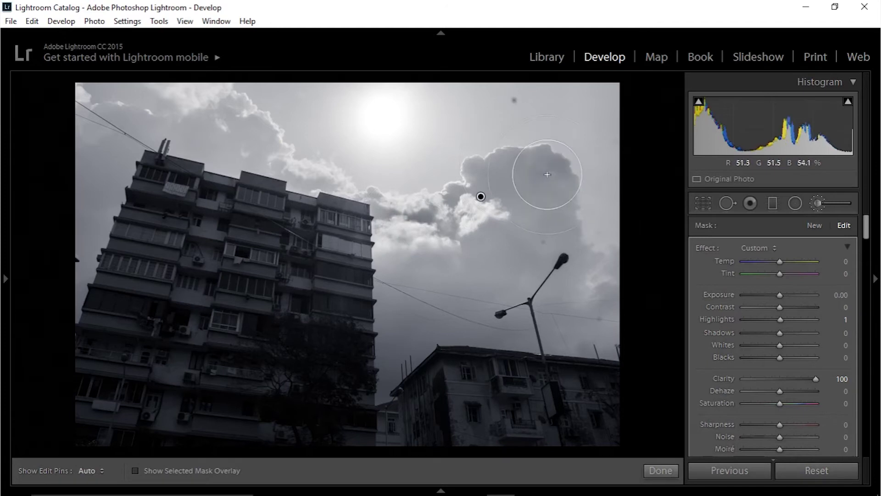
{"action": "key", "text": "h"}
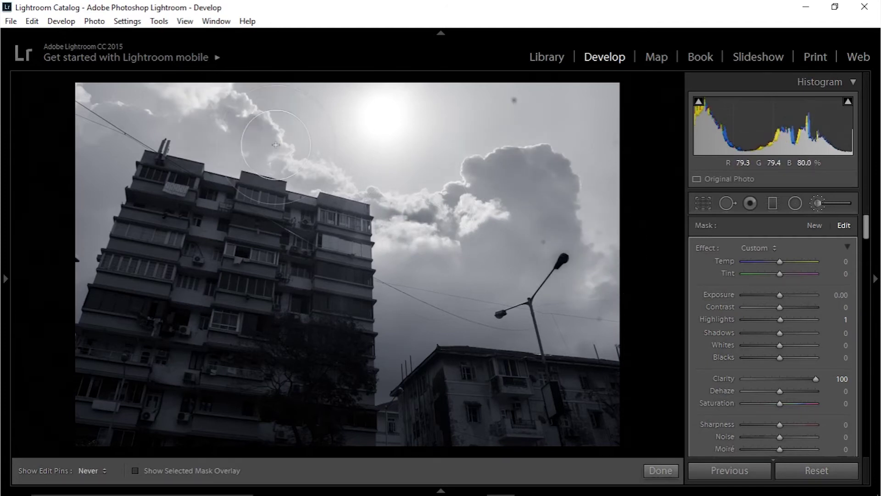
{"action": "key", "text": "h"}
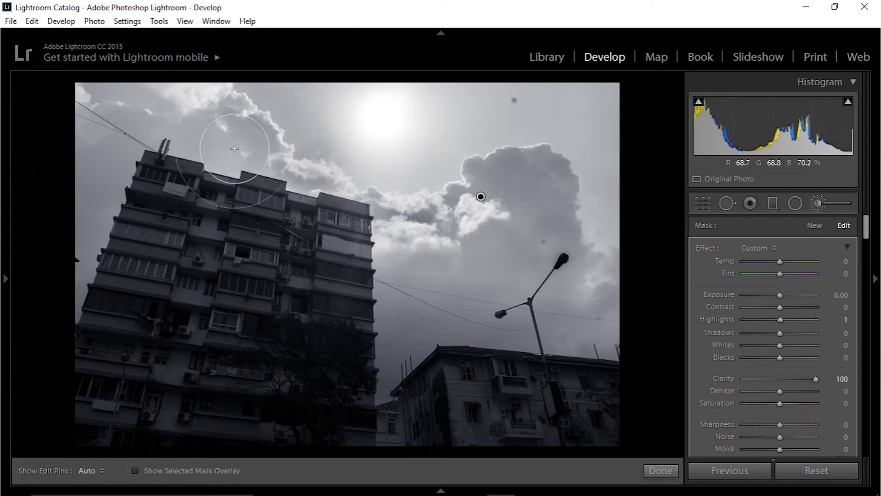
{"action": "key", "text": "h"}
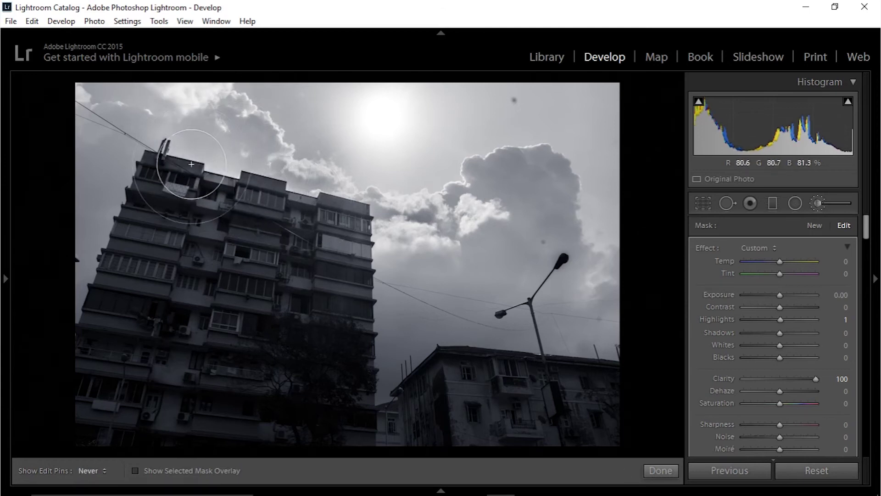
{"action": "key", "text": "h"}
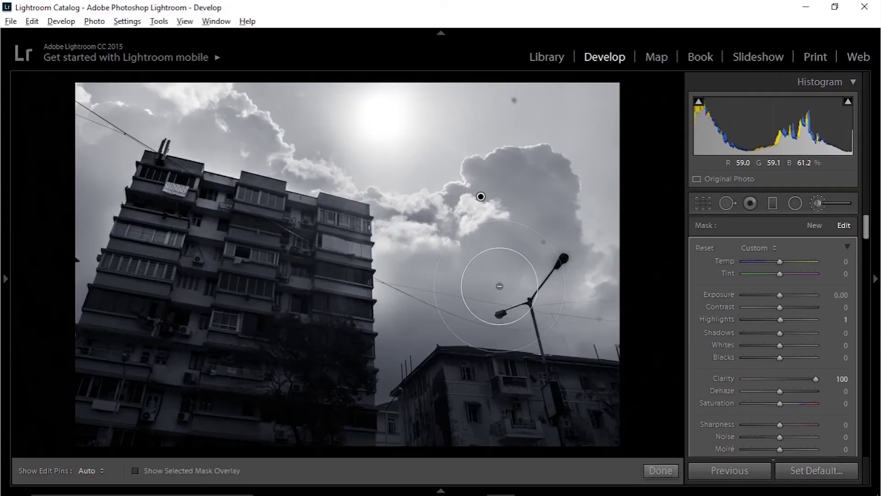
- Erase the Clarity mask around the street lamp and toggle the edit pins' visibility to check the masked area
{"action": "left_click_drag", "start_coordinate": [499, 286], "coordinate": [568, 267]}
{"action": "key", "text": "h"}
{"action": "key", "text": "h"}
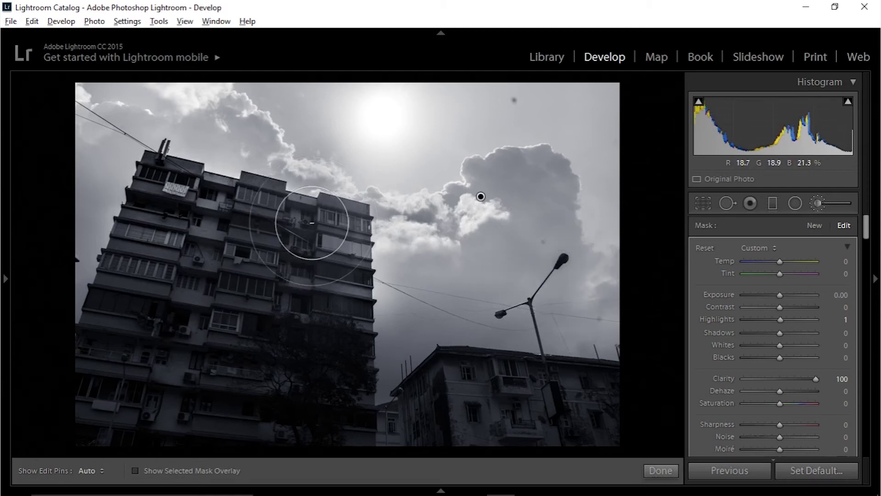
{"action": "key", "text": "h"}
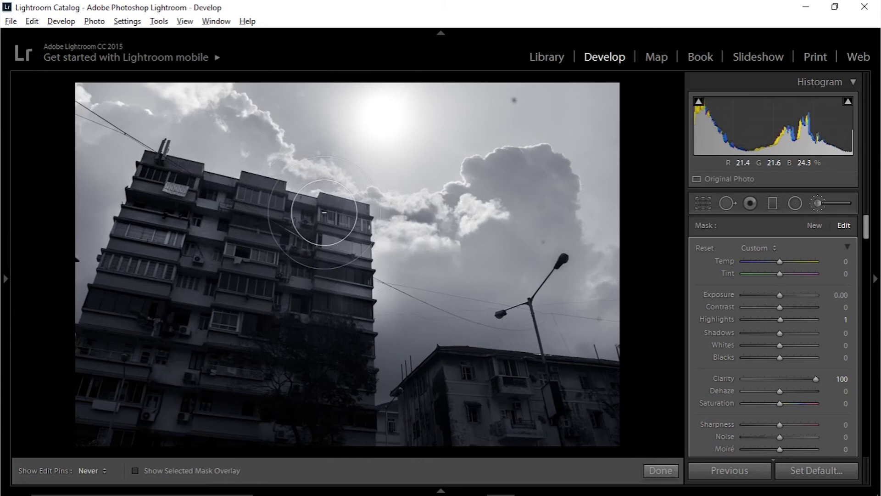
{"action": "key", "text": "h"}
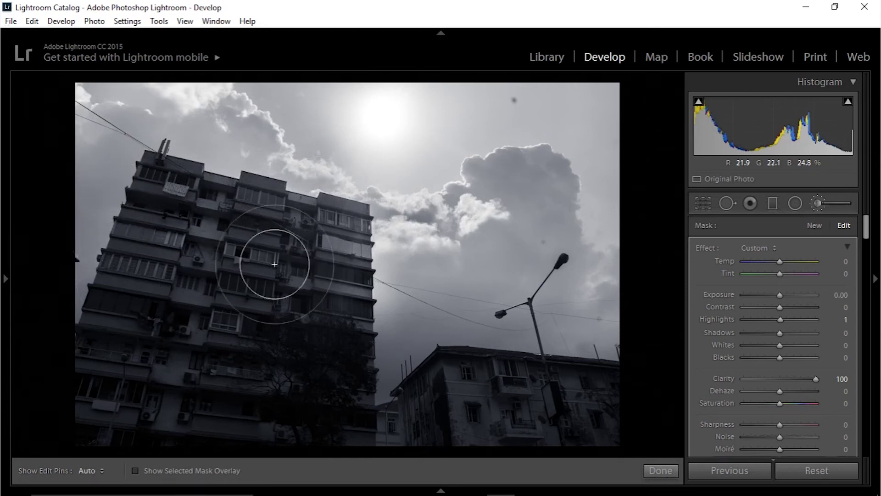
- Reselect the brush mask pinned on the clouds and duplicate it to strengthen the Clarity effect
{"action": "left_click", "coordinate": [818, 225]}
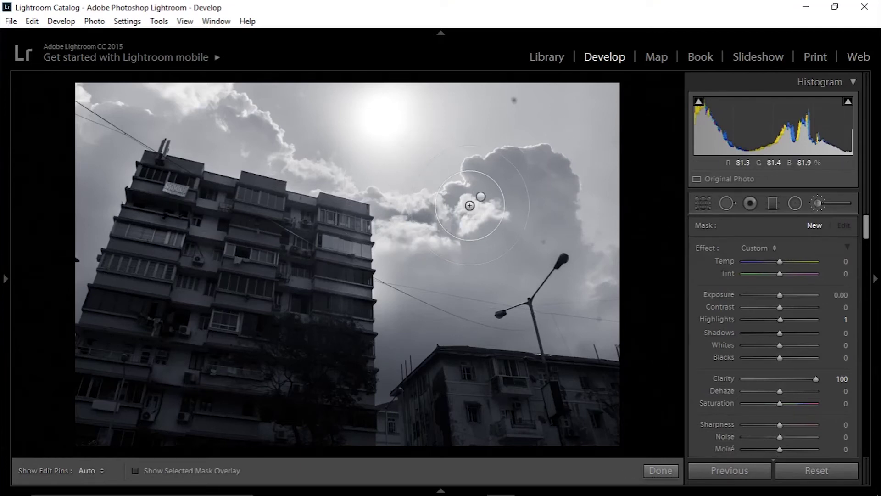
{"action": "left_click", "coordinate": [480, 198]}
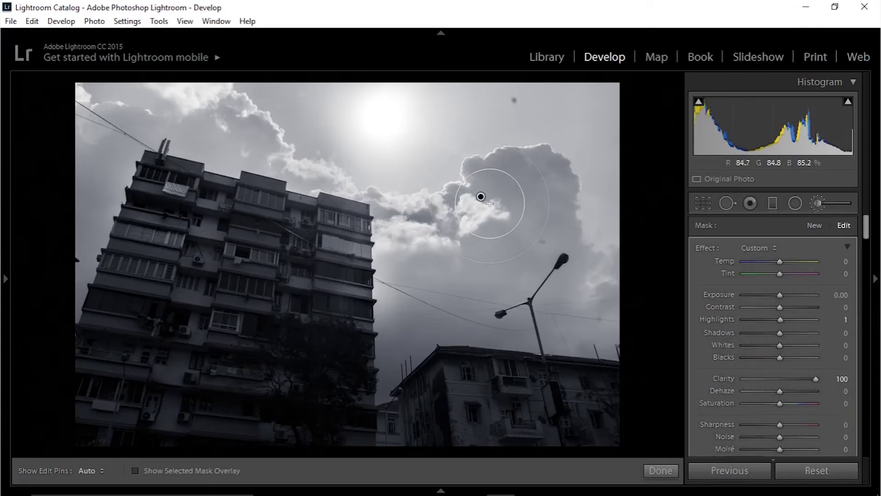
{"action": "right_click", "coordinate": [480, 197]}
{"action": "left_click", "coordinate": [492, 208]}
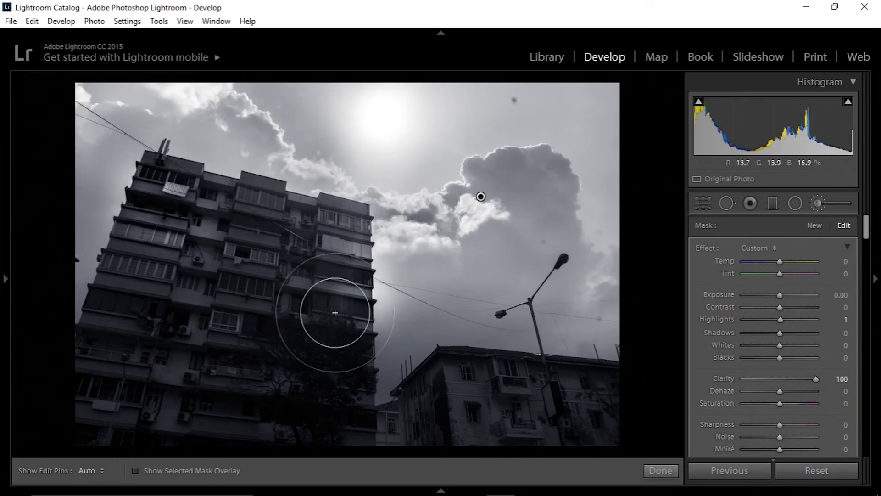
{"action": "key", "text": "alt"}
{"action": "key", "text": "h"}
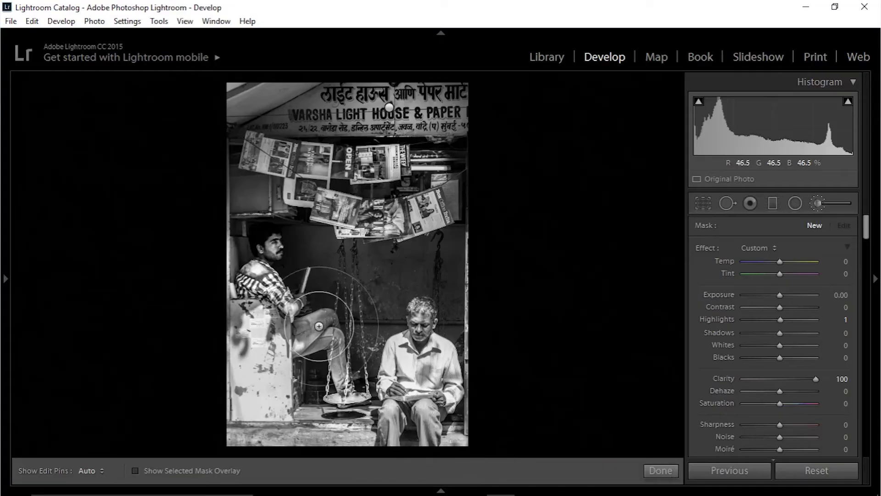
- Compare the black-and-white shop photo with its Adjustment Brush effect switched off and on
{"action": "mouse_move", "coordinate": [391, 113]}
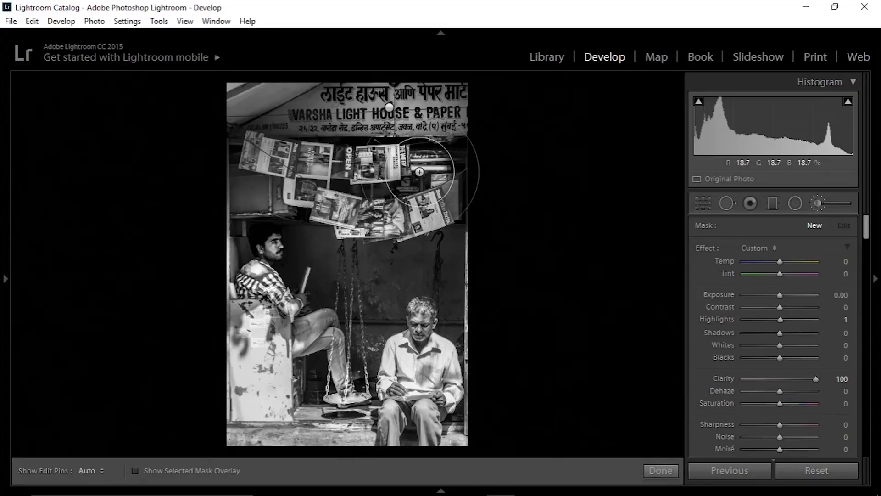
{"action": "left_click_drag", "start_coordinate": [866, 224], "coordinate": [865, 250]}
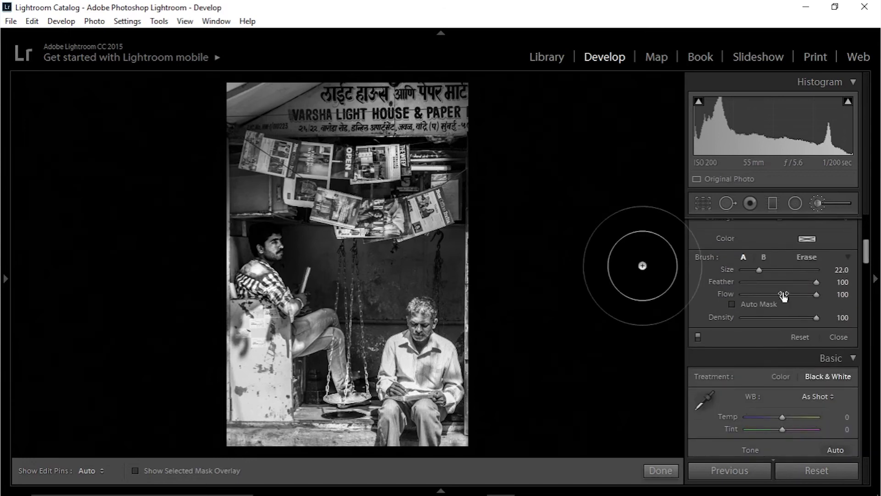
{"action": "left_click", "coordinate": [698, 337]}
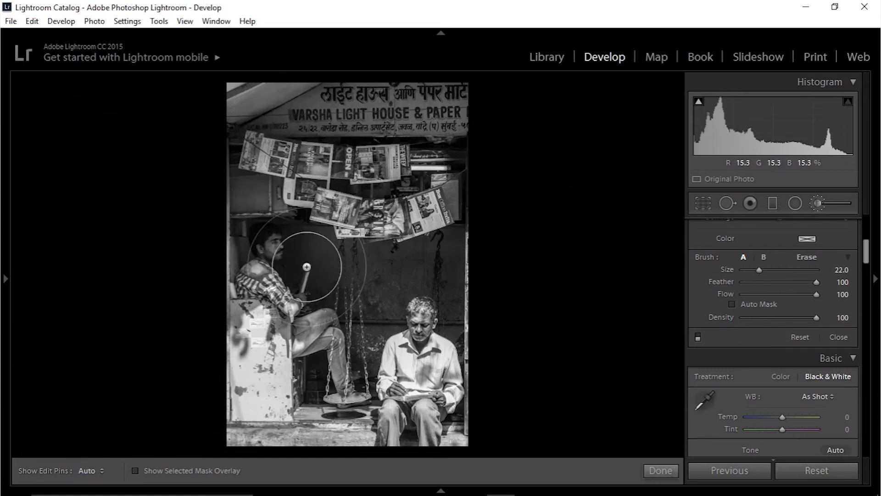
{"action": "left_click", "coordinate": [698, 336]}
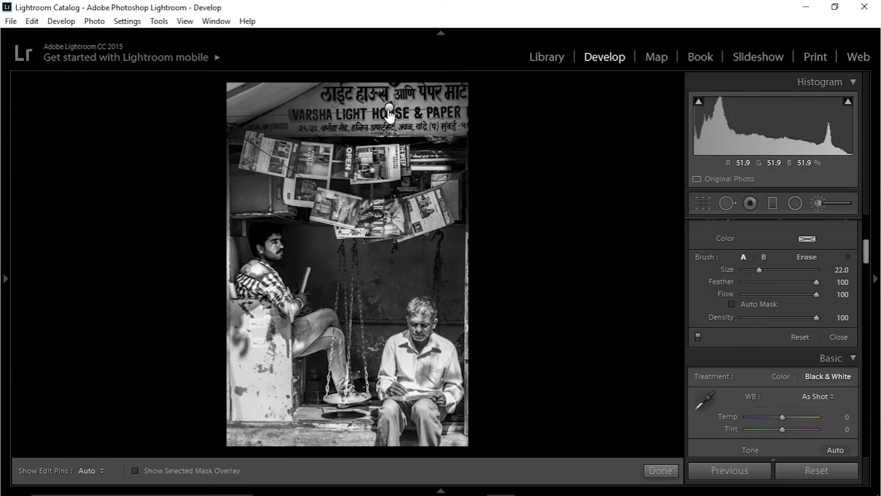
- Select the brush mask pinned on the shop sign and duplicate it twice, hiding and showing the edit pins in between
{"action": "mouse_move", "coordinate": [390, 108]}
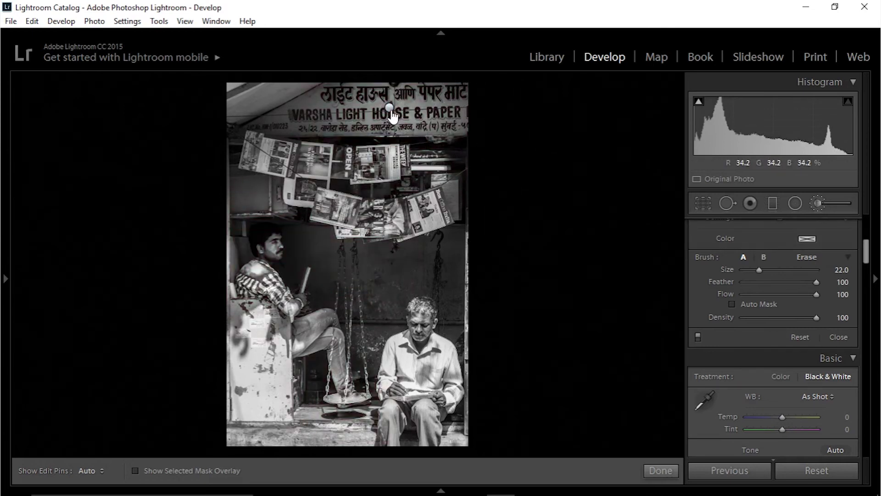
{"action": "left_click", "coordinate": [389, 108]}
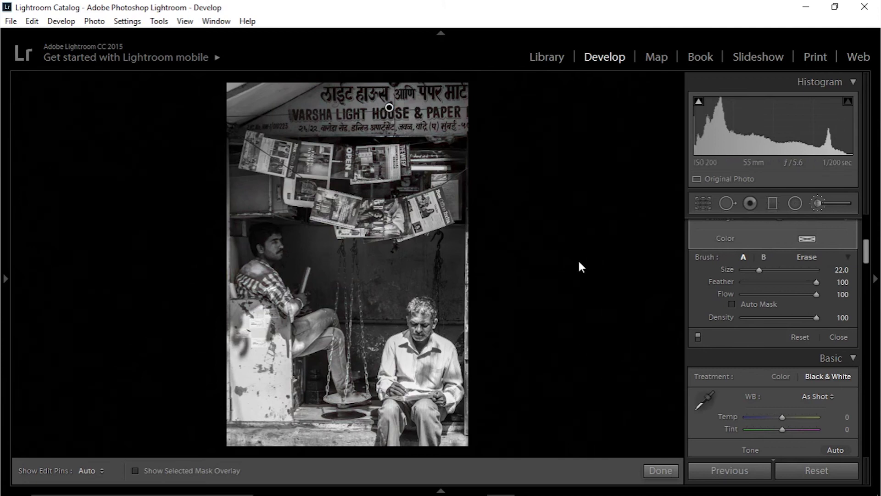
{"action": "right_click", "coordinate": [389, 108]}
{"action": "left_click", "coordinate": [416, 118]}
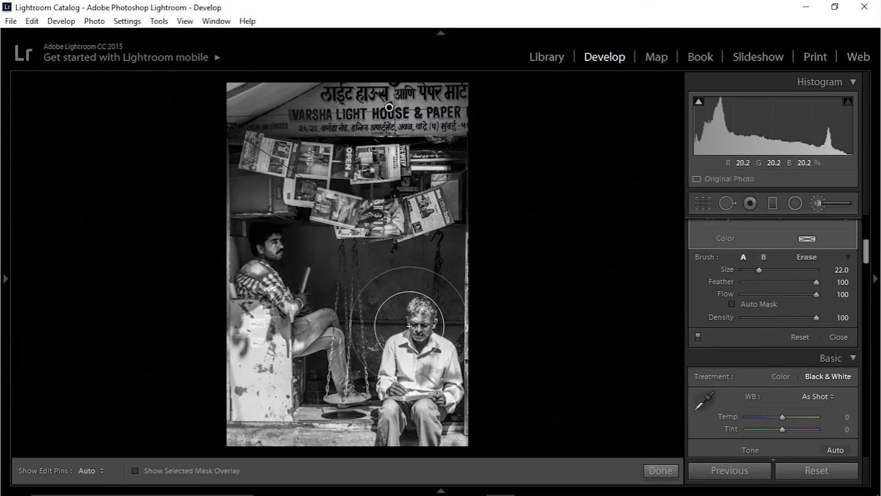
{"action": "key", "text": "h"}
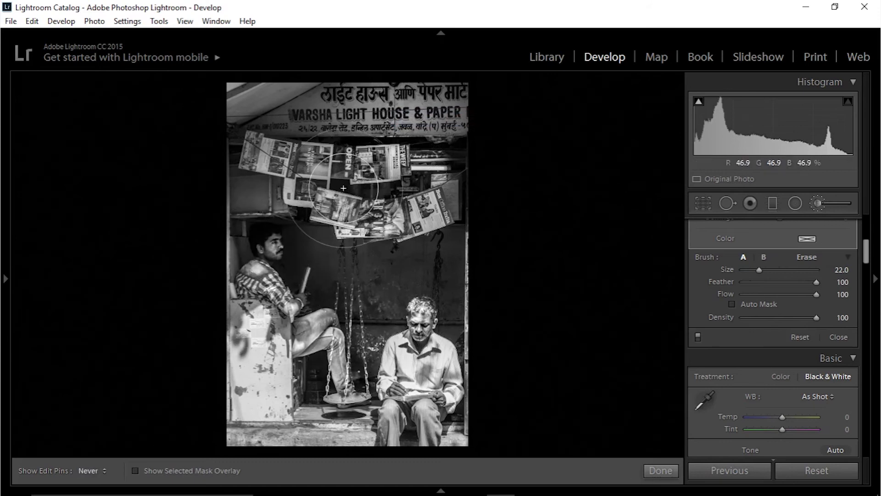
{"action": "key", "text": "h"}
{"action": "right_click", "coordinate": [387, 107]}
{"action": "left_click", "coordinate": [396, 115]}
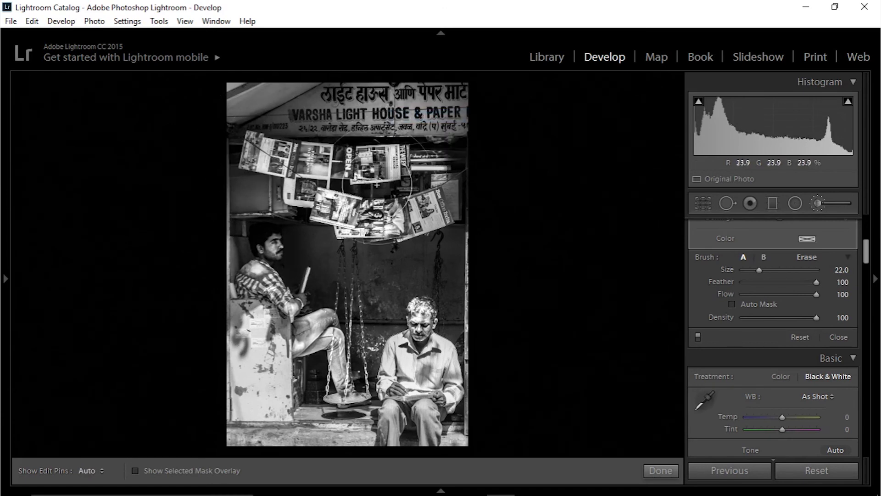